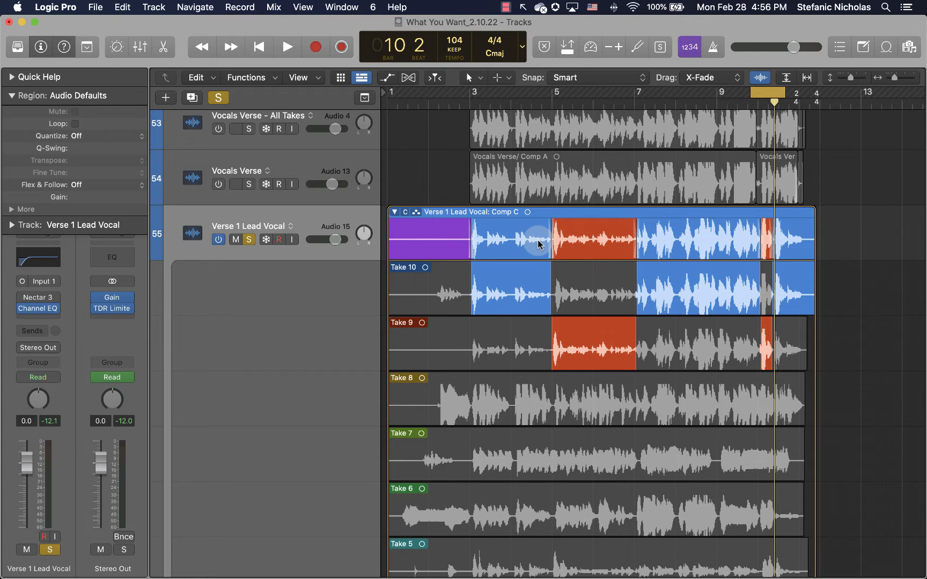
# - Zoom in around bar 10 of the Verse 1 Lead Vocal comp and audition the short Take 9 section
pyautogui.press('super+Right')
pyautogui.press('super+Right')
pyautogui.press('super+Right')
pyautogui.press('super+Right')
pyautogui.press('super+Right')
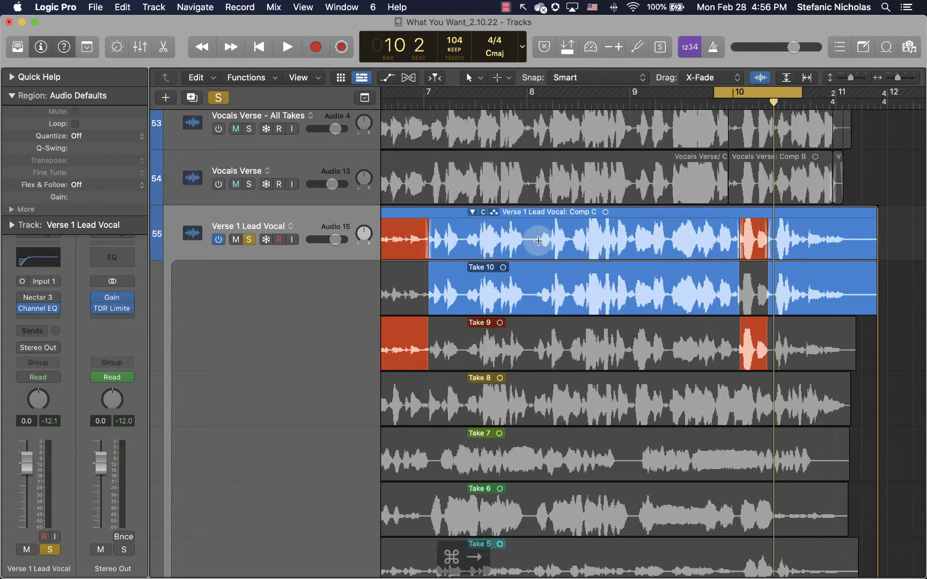
pyautogui.press('super+Right')
pyautogui.press('super+Right')
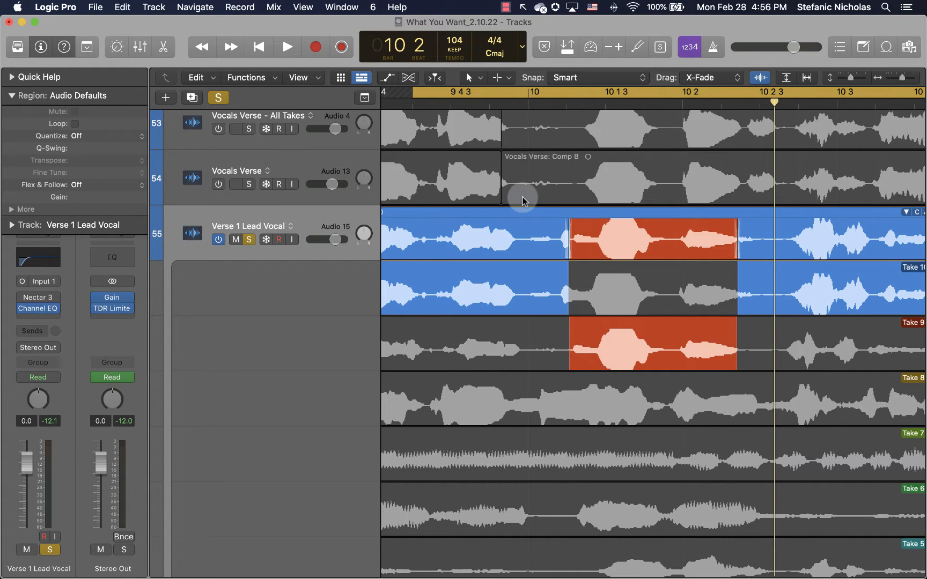
pyautogui.press('space')
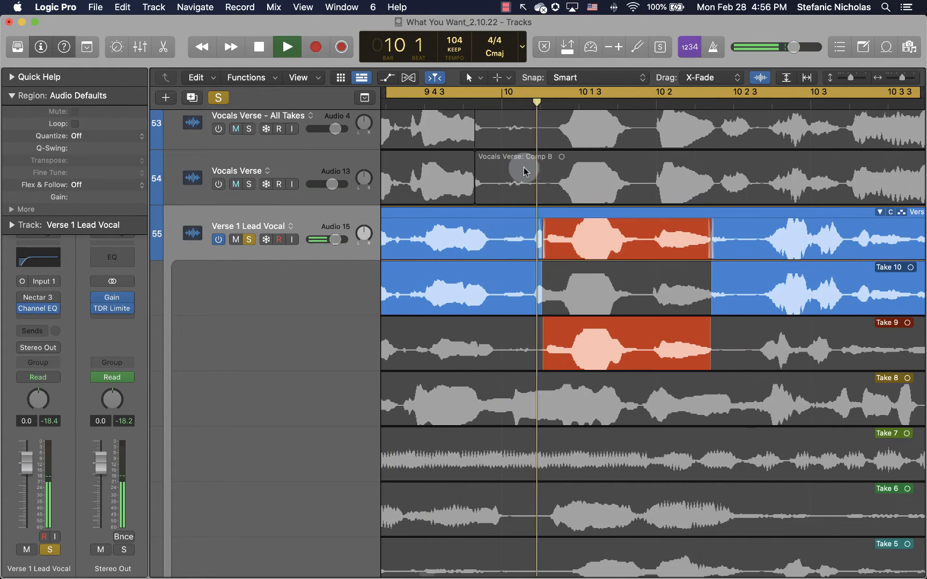
pyautogui.press('space')
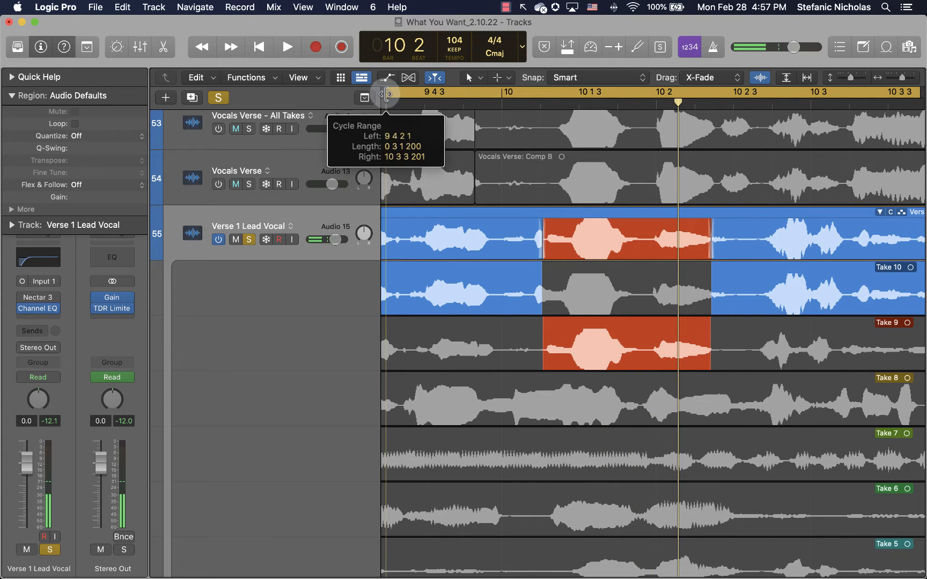
# - Shorten the cycle range so it starts just before bar 10, and audition the loop
pyautogui.moveTo(385, 94); pyautogui.dragTo(485, 97)
pyautogui.press('space')
pyautogui.press('space')
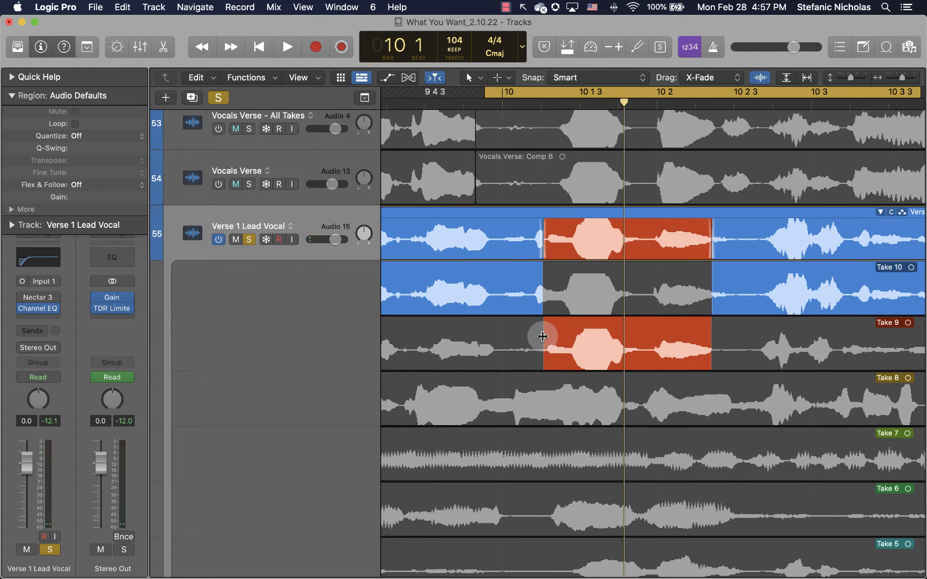
# - Extend the start of the short Take 9 comp section back to about bar 10 and audition the transition
pyautogui.moveTo(542, 336); pyautogui.dragTo(531, 335)
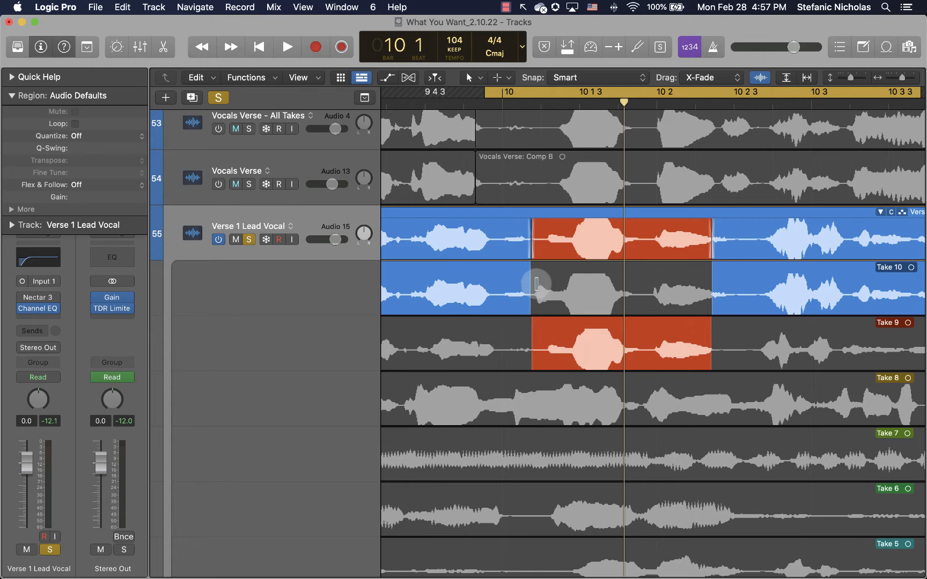
pyautogui.press('space')
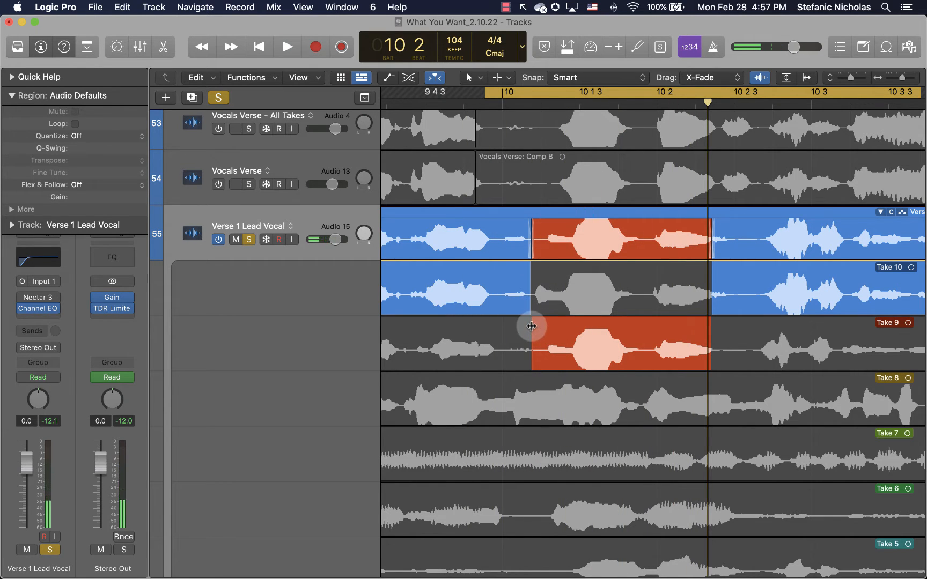
pyautogui.moveTo(531, 326); pyautogui.dragTo(500, 325)
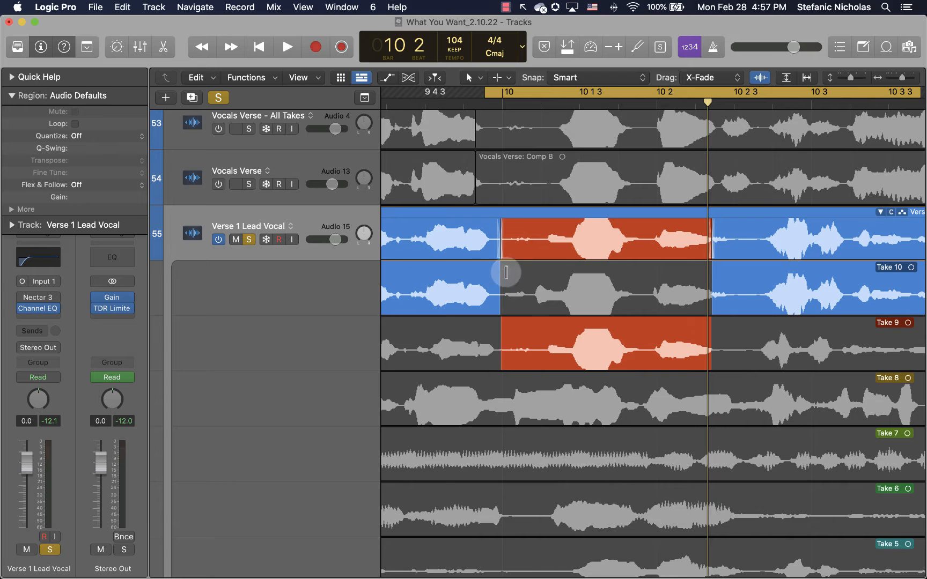
pyautogui.press('space')
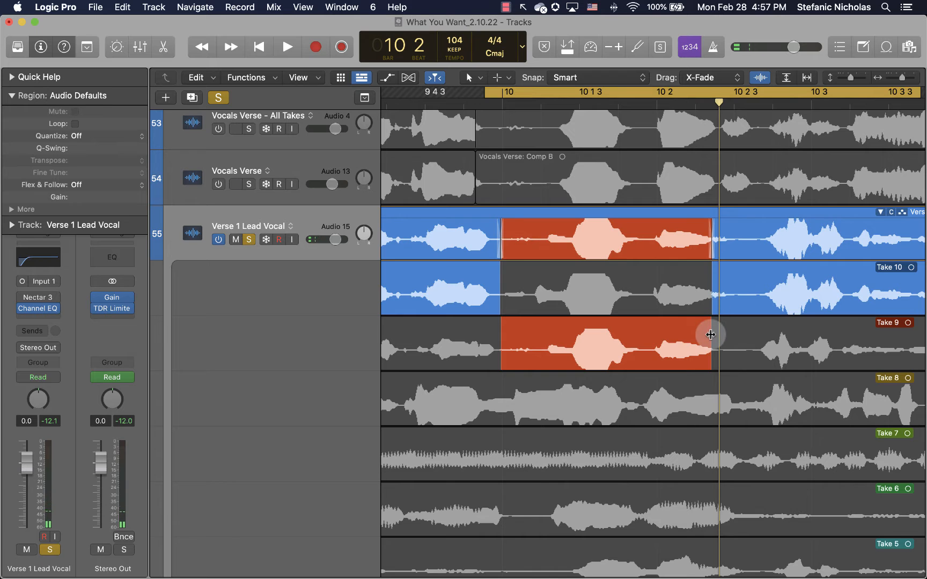
# - Extend the end of the Take 9 comp section to about 10 2 3, auditioning the transition into Take 10
pyautogui.click(689, 95)
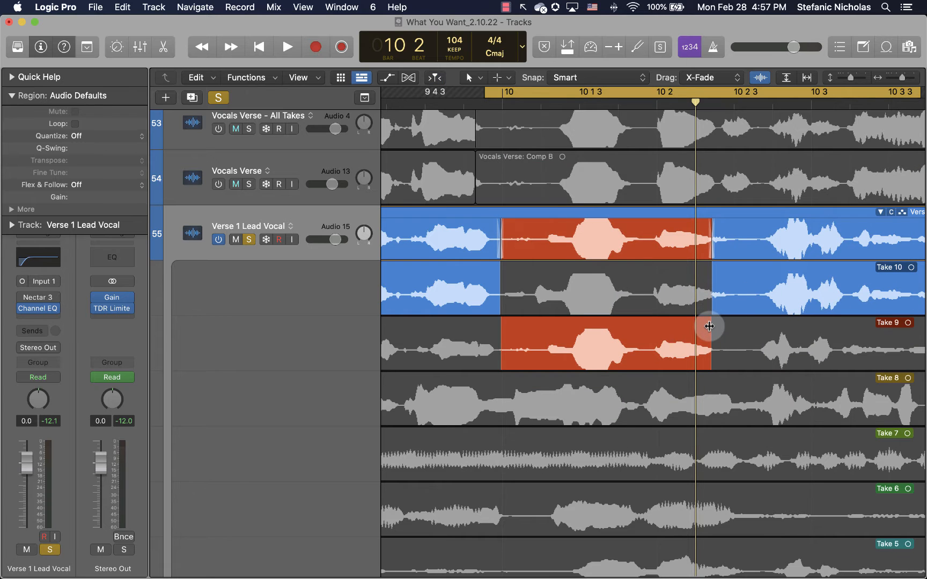
pyautogui.moveTo(709, 327); pyautogui.dragTo(734, 327)
pyautogui.press('space')
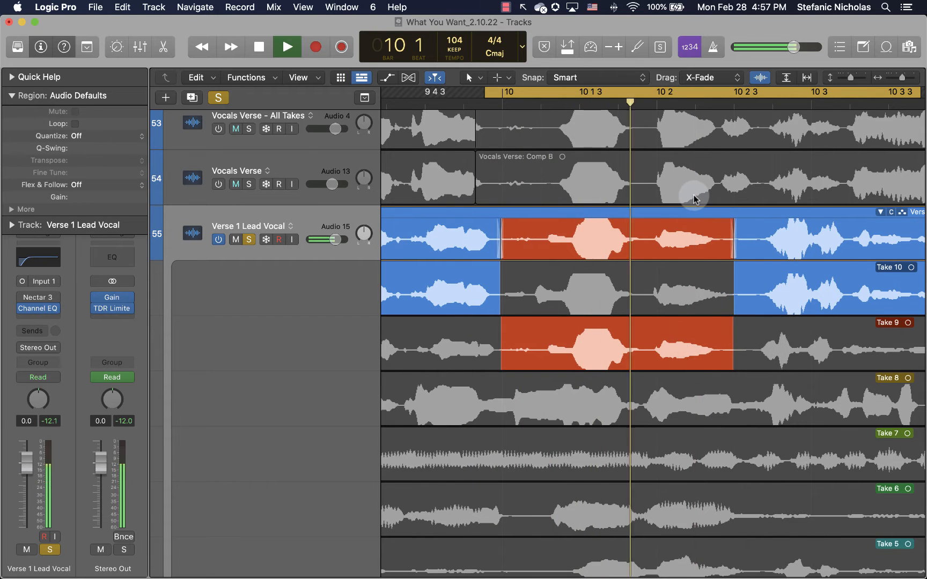
pyautogui.press('space')
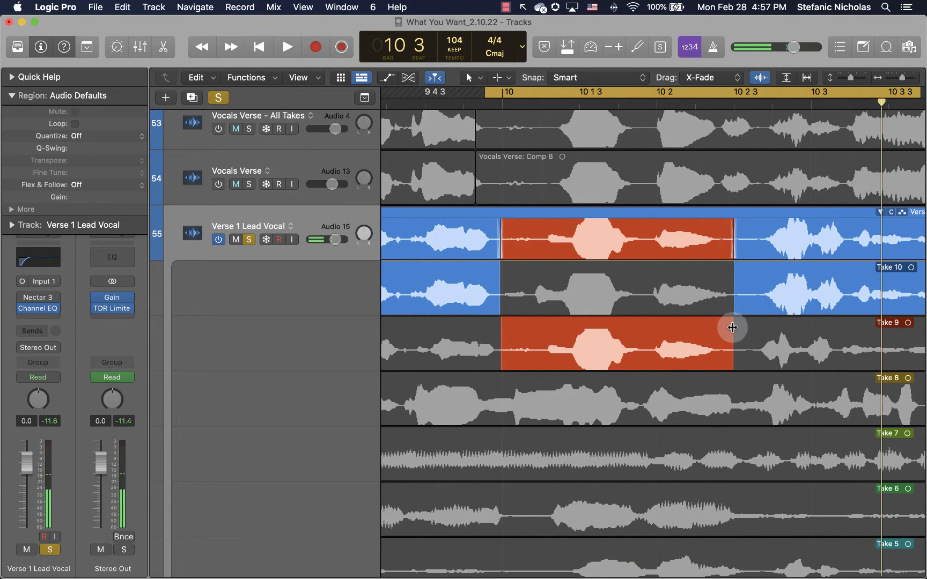
pyautogui.moveTo(732, 326); pyautogui.dragTo(743, 327)
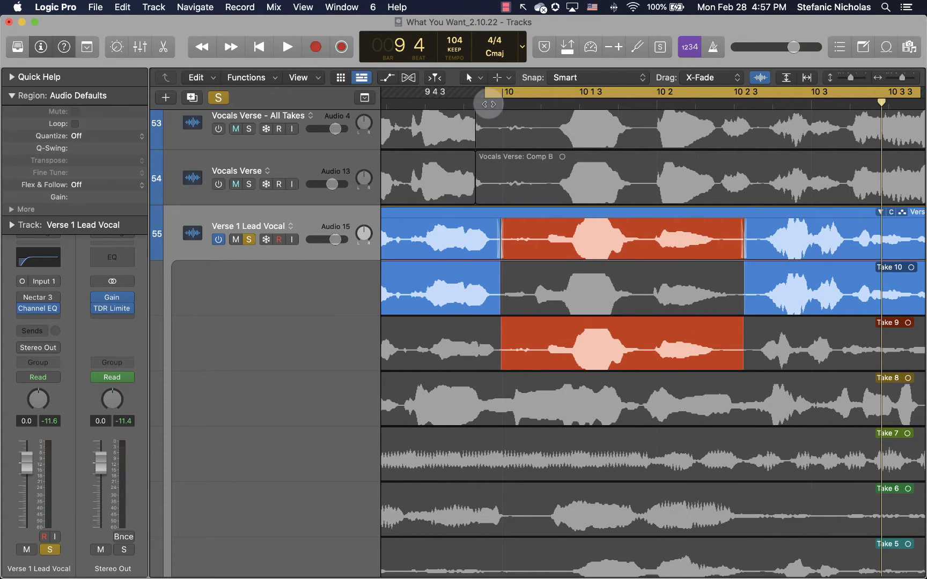
# - Collapse the Verse 1 Lead Vocal take folder and export its active Comp C to a new track
pyautogui.click(488, 103)
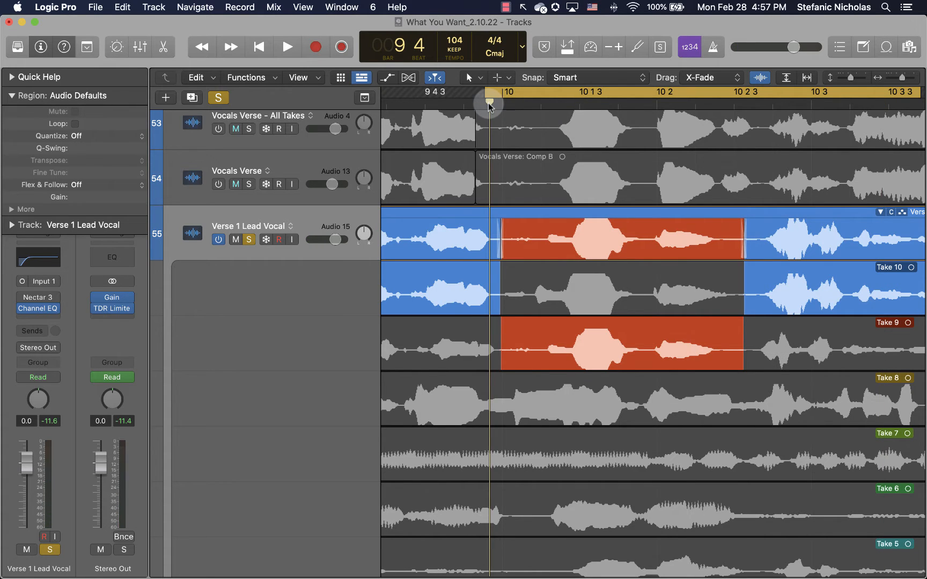
pyautogui.hscroll(-15, 489, 104)
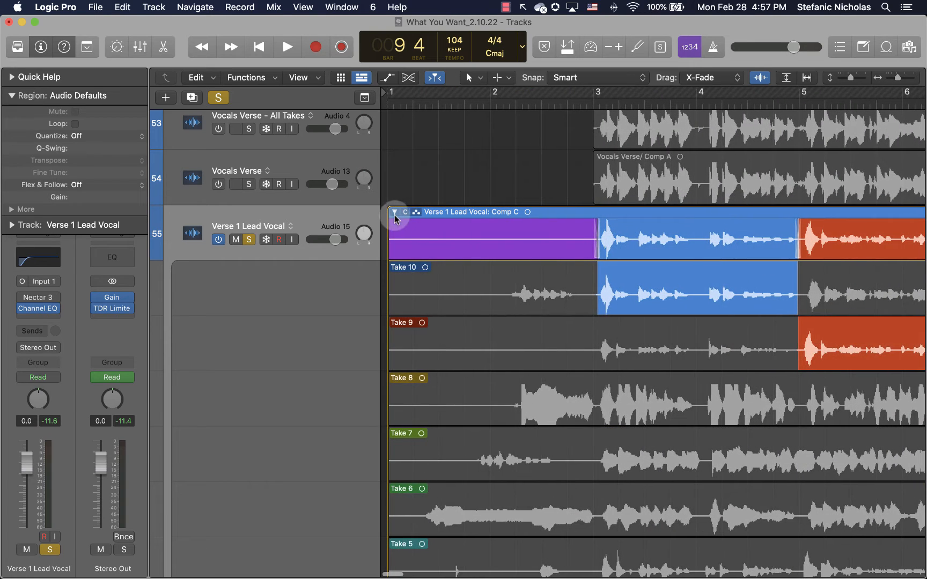
pyautogui.click(395, 211)
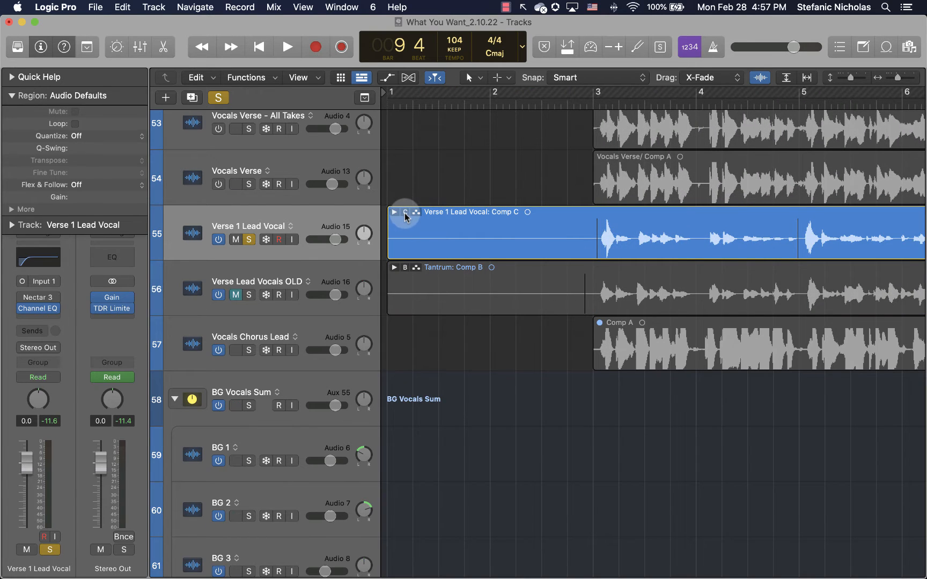
pyautogui.click(405, 212)
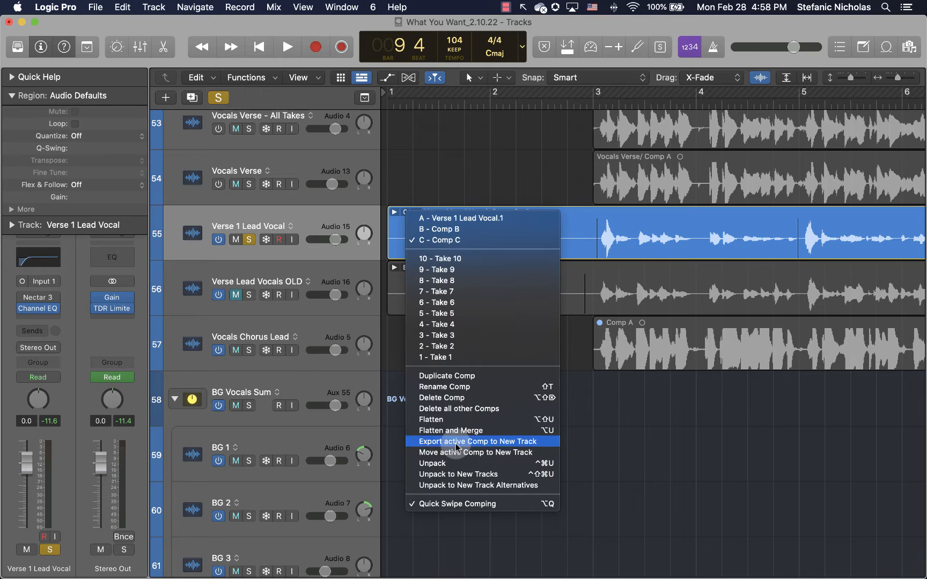
pyautogui.click(455, 444)
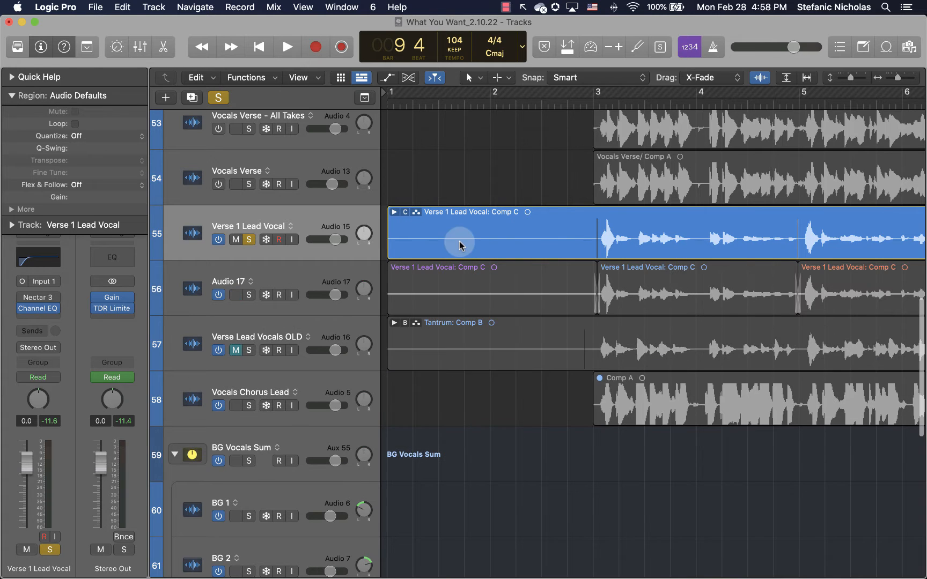
# - Inspect the exported comp regions along the Audio 17 track
pyautogui.click(465, 281)
pyautogui.click(652, 277)
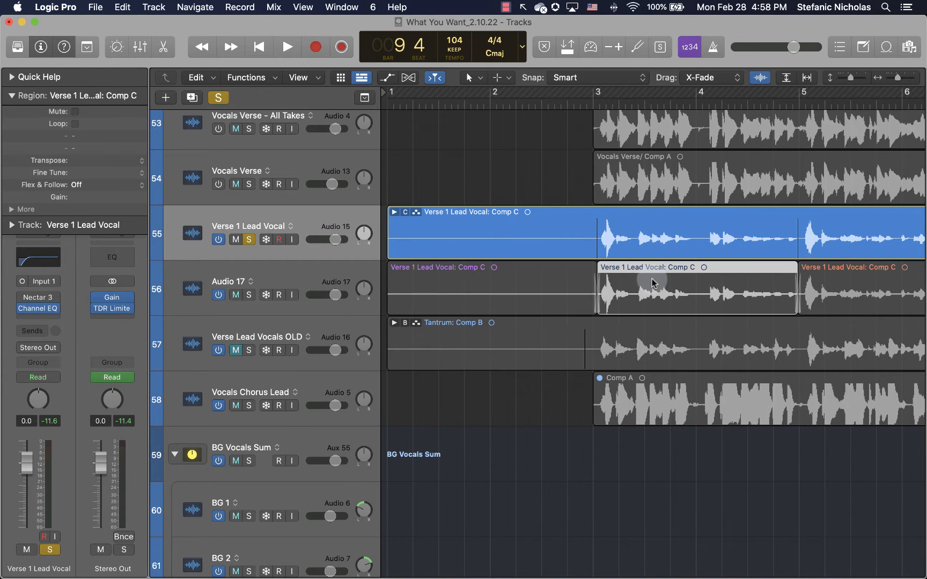
pyautogui.hscroll(5, 689, 284)
pyautogui.click(688, 283)
pyautogui.click(809, 280)
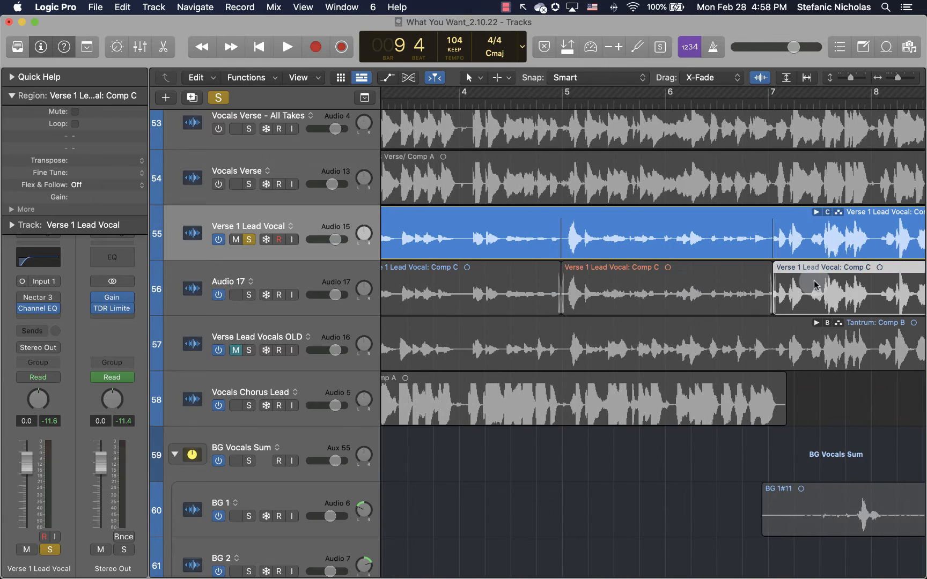
pyautogui.hscroll(4, 814, 285)
pyautogui.hscroll(4, 815, 284)
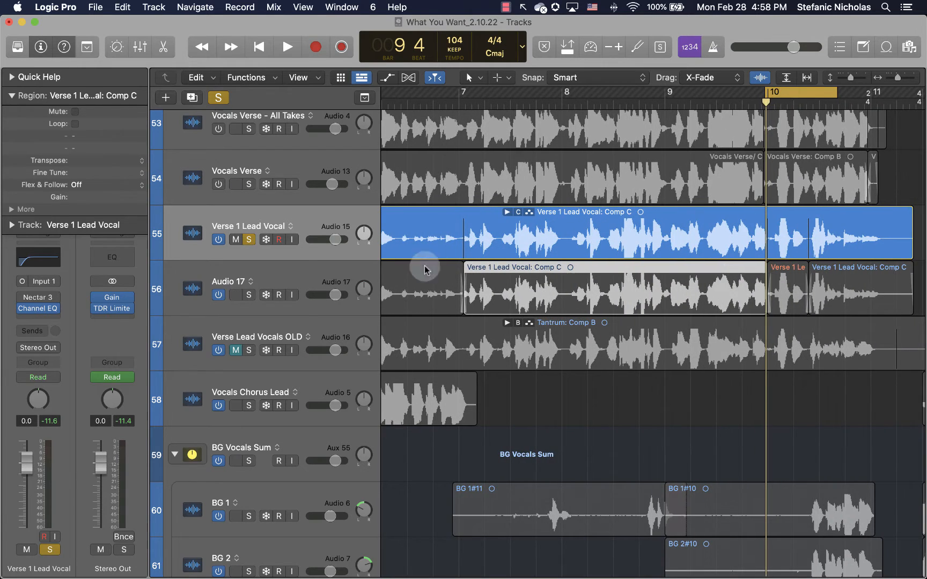
# - Turn off solo on the Verse 1 Lead Vocal track and mute it
pyautogui.click(248, 240)
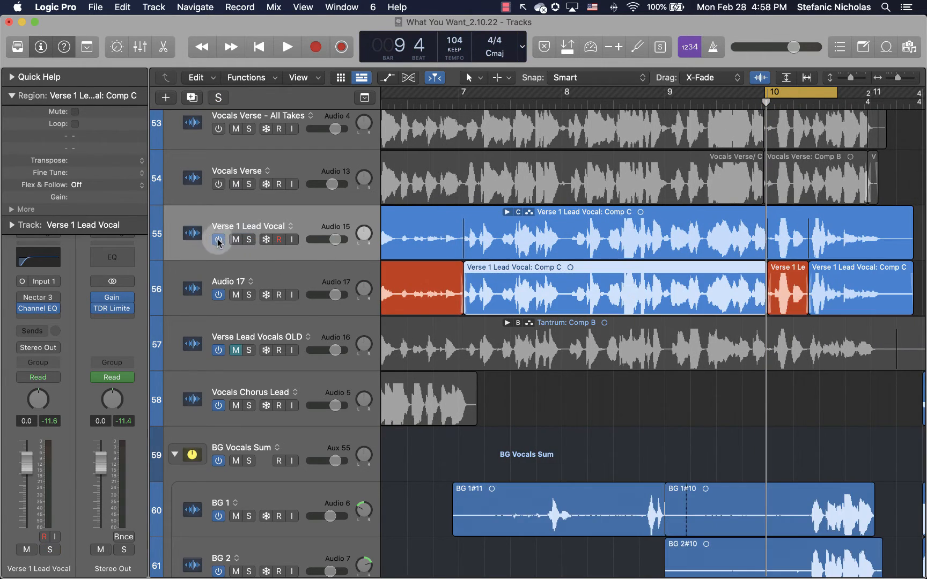
pyautogui.click(235, 239)
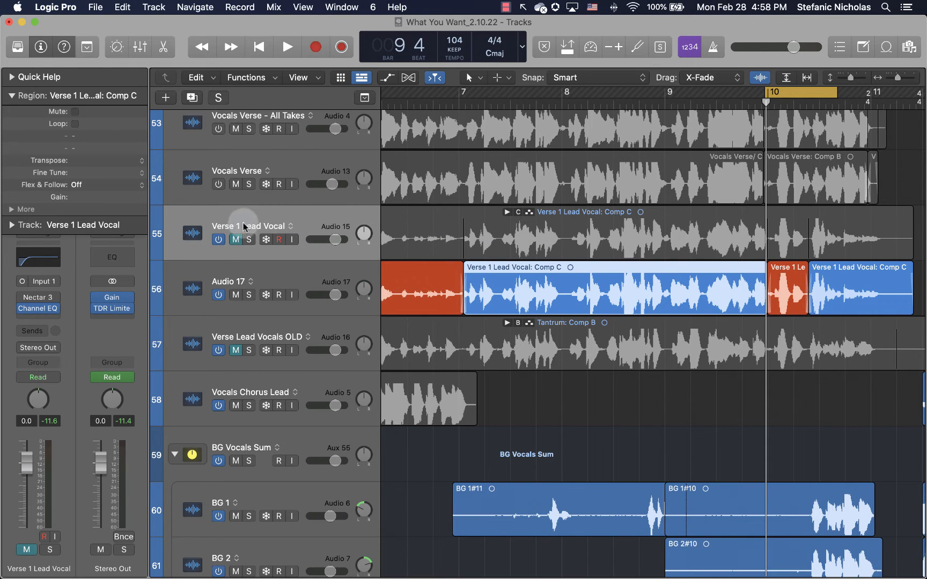
pyautogui.click(219, 239)
# - Hide the Verse 1 Lead Vocal track and undo the hiding
pyautogui.click(303, 224)
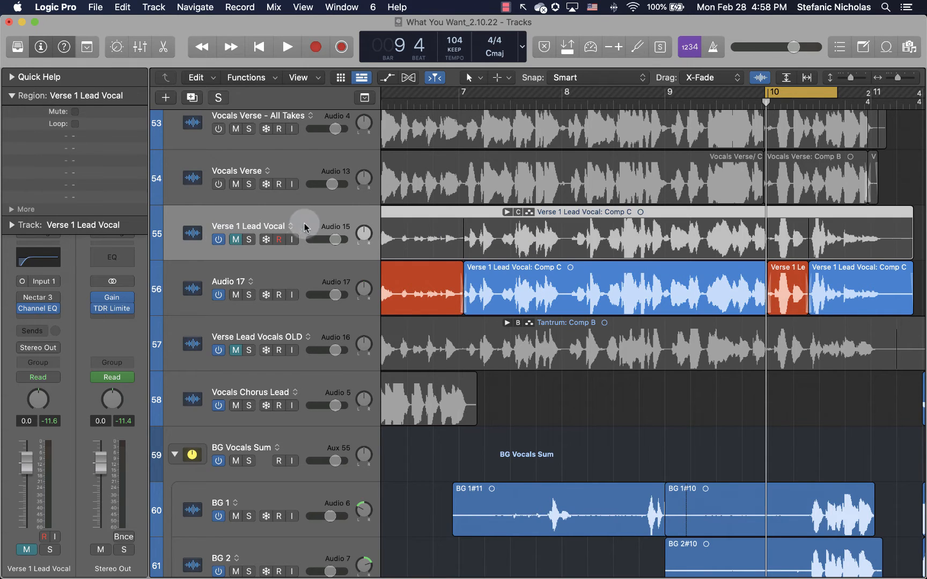
pyautogui.hotkey('ctrl', 'h')
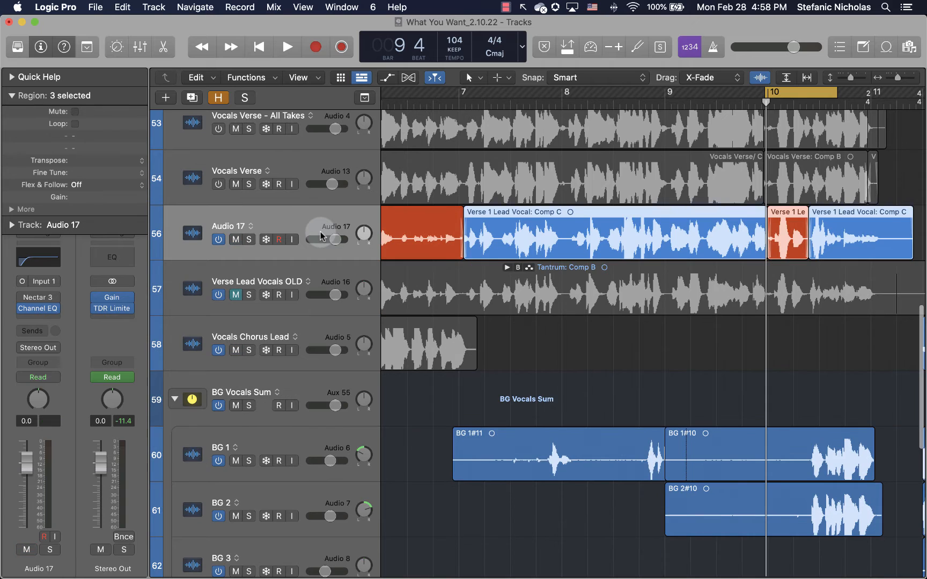
pyautogui.press('super+z')
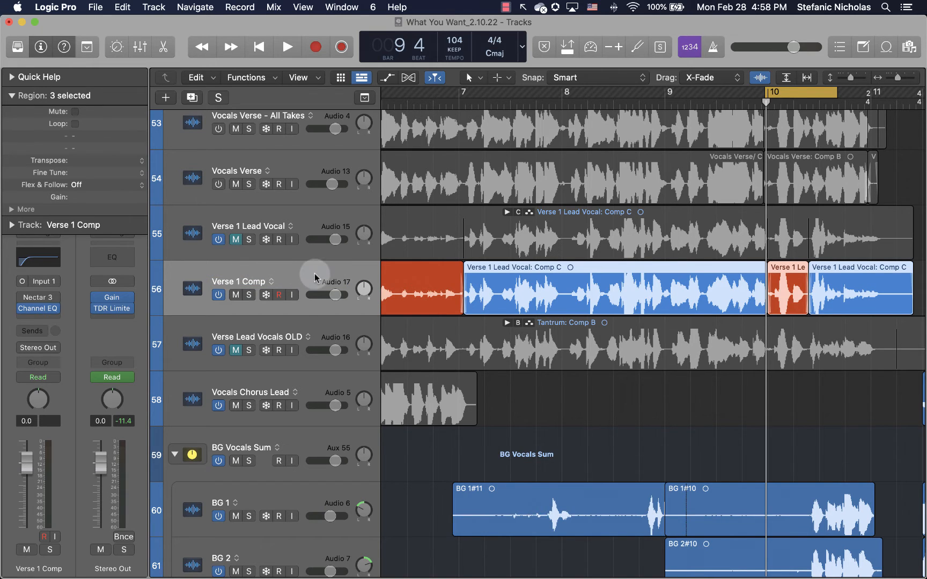
# - Review the separate regions on the Verse 1 Comp track from its beginning to its end
pyautogui.click(440, 287)
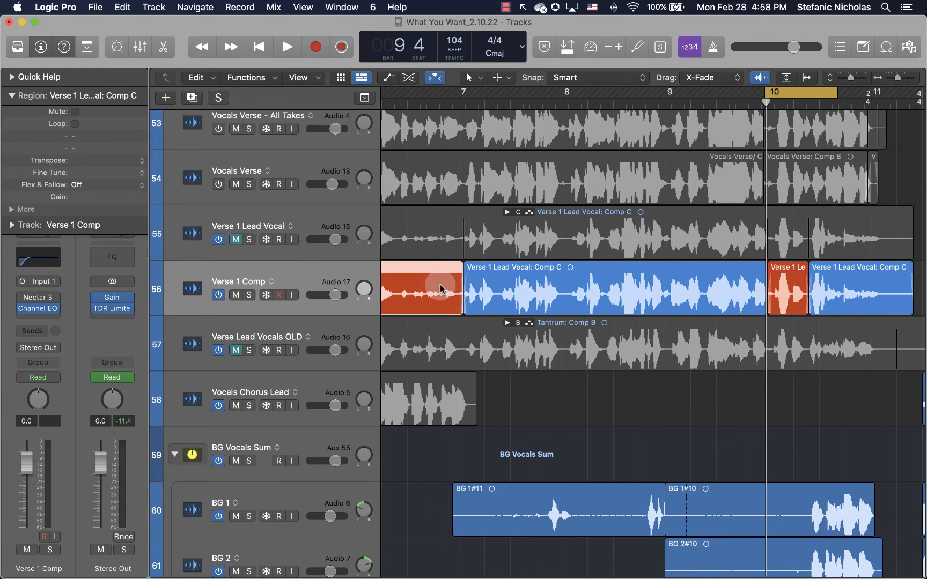
pyautogui.hscroll(-10, 528, 300)
pyautogui.click(528, 291)
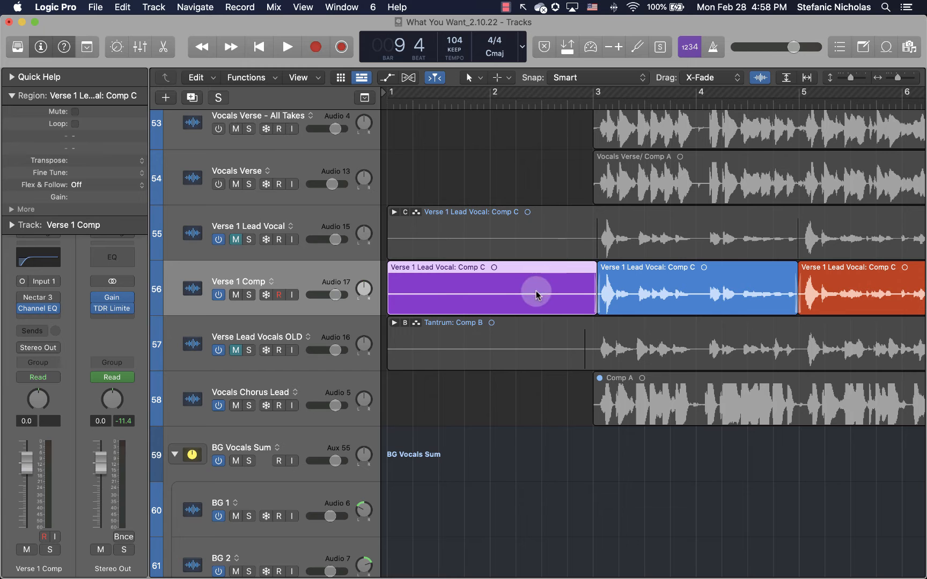
pyautogui.hscroll(10, 535, 296)
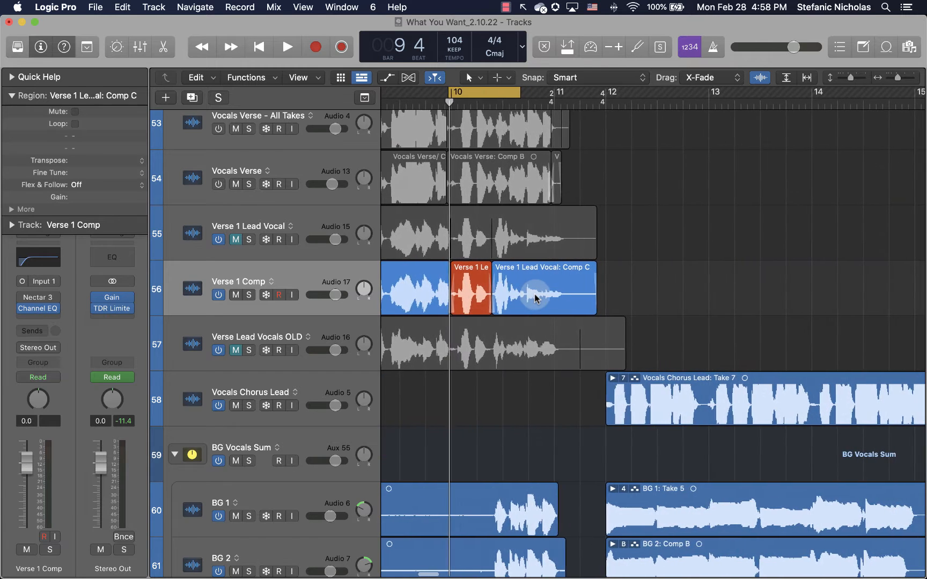
pyautogui.hscroll(-10, 534, 296)
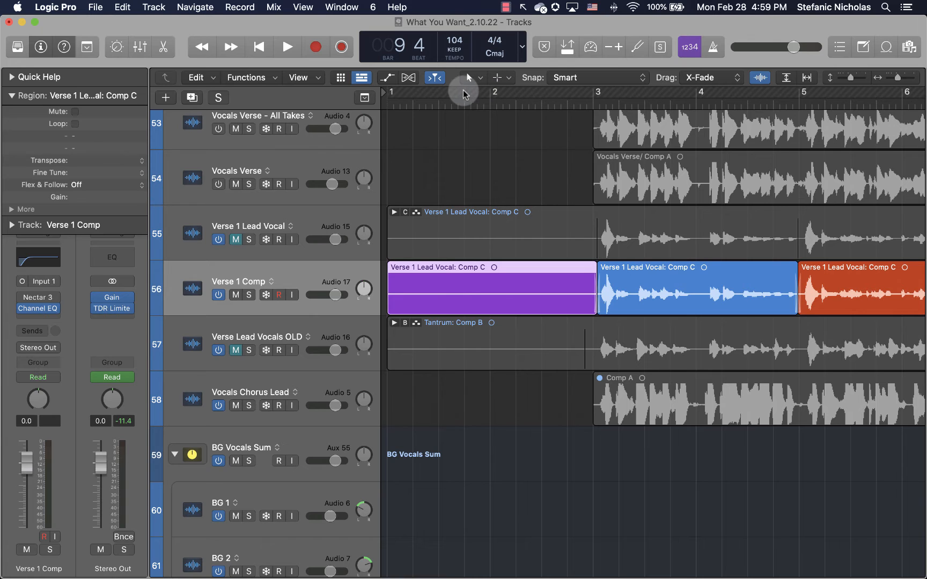
# - Set the cycle range from bar 1 beat 4 to bar 4, solo the Verse 1 Comp track, and audition it
pyautogui.moveTo(464, 92); pyautogui.dragTo(685, 90)
pyautogui.press('space')
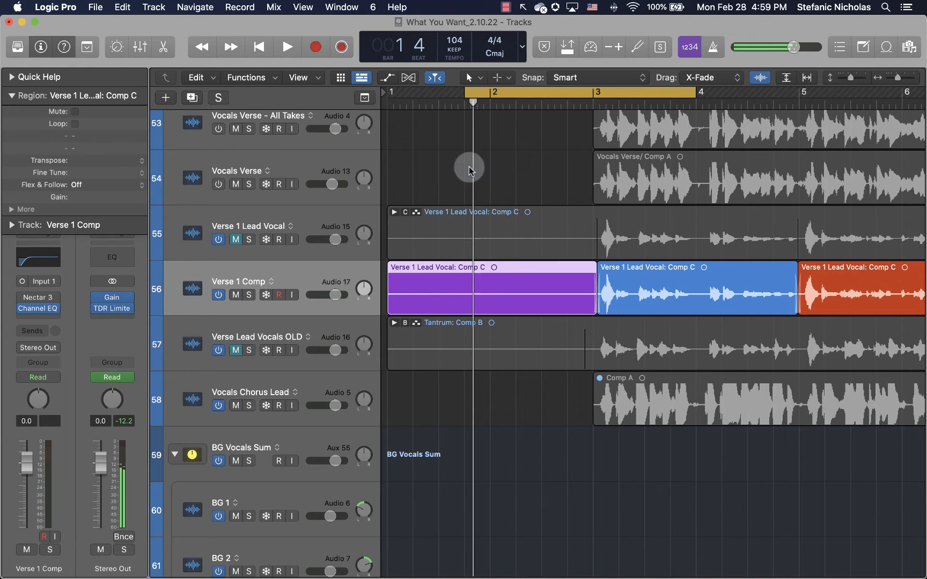
pyautogui.click(248, 294)
pyautogui.press('space')
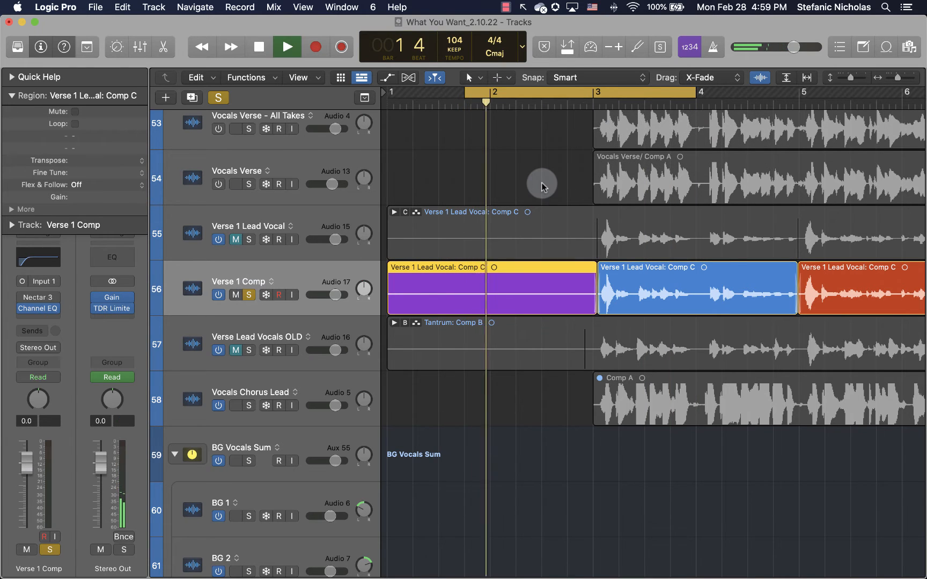
pyautogui.press('space')
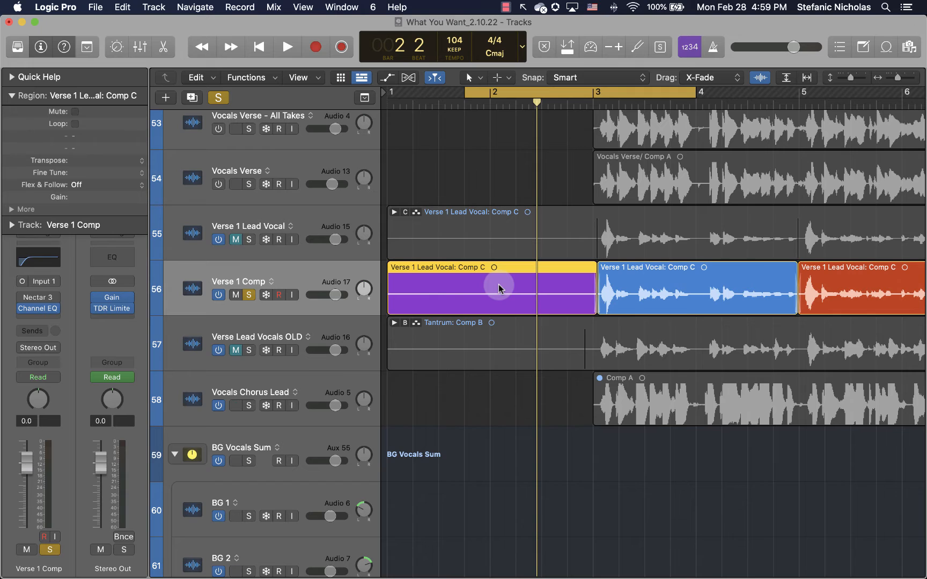
# - Delete the silent first region before bar 3 on the Verse 1 Comp track
pyautogui.click(469, 161)
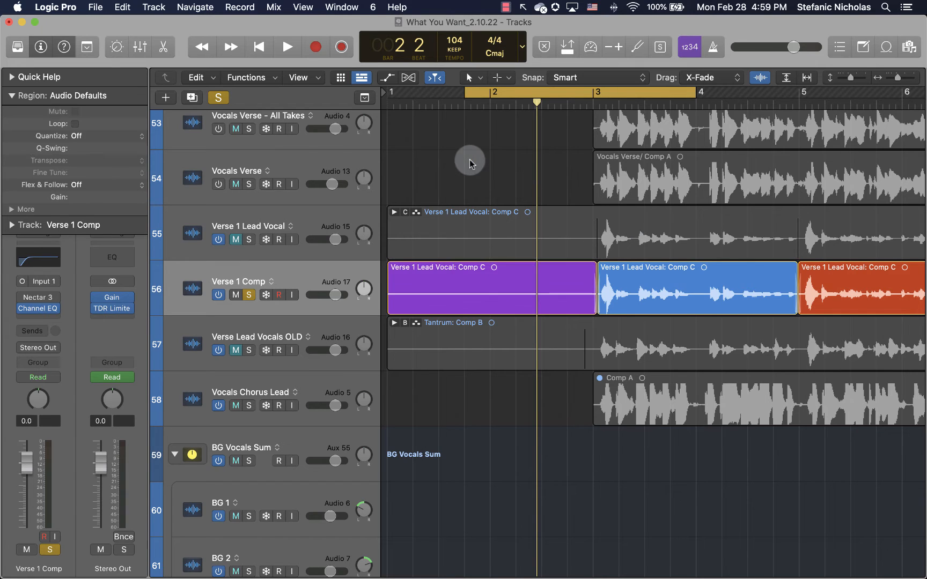
pyautogui.click(523, 279)
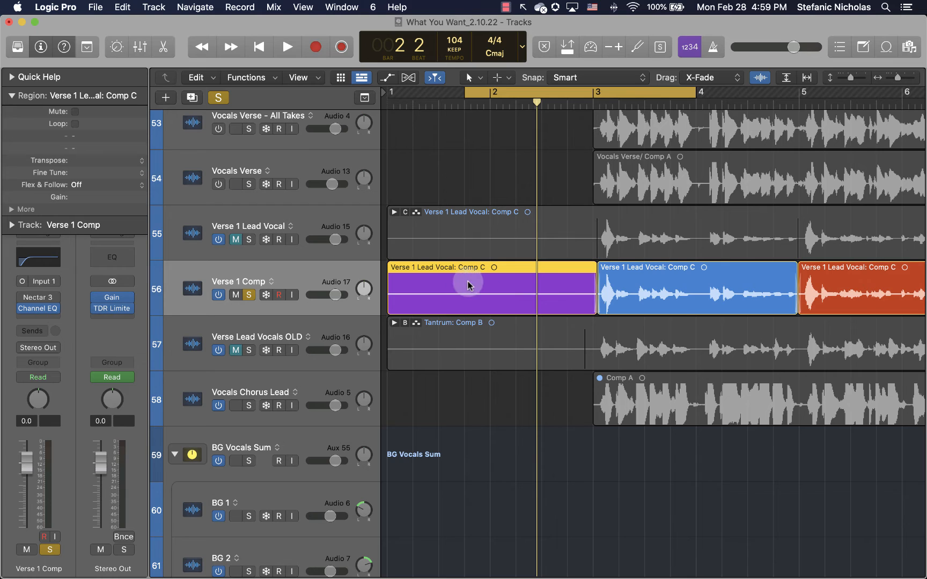
pyautogui.click(460, 343)
pyautogui.click(460, 299)
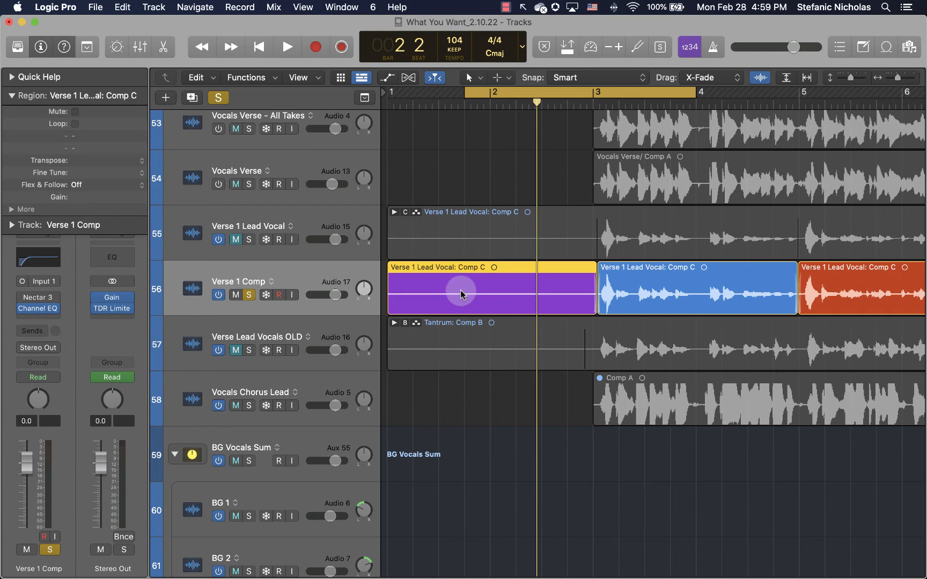
pyautogui.press('Delete')
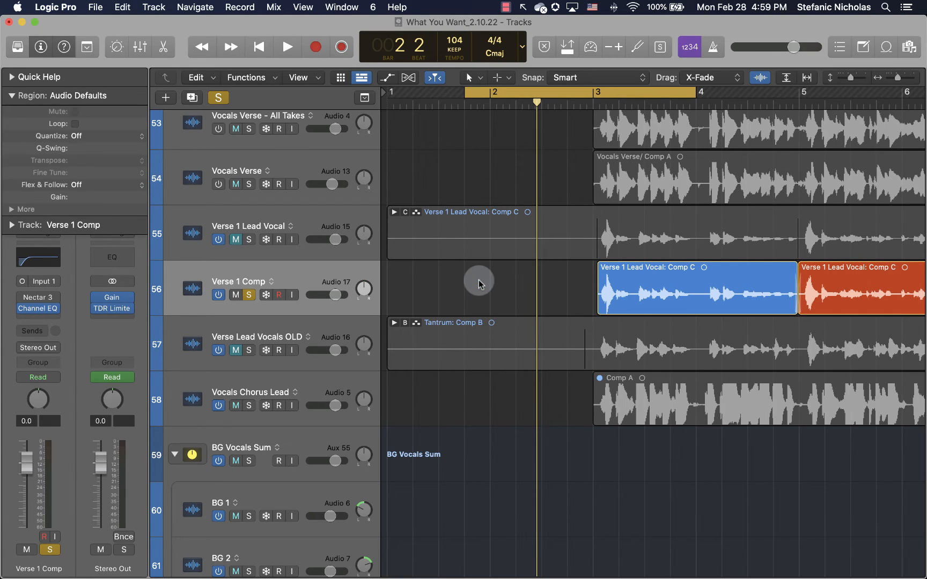
# - Extend the start of the first remaining Verse 1 Comp region back to just before bar 3
pyautogui.click(600, 307)
pyautogui.moveTo(600, 306)
pyautogui.mouseDown()
pyautogui.moveTo(568, 307)
pyautogui.moveTo(594, 308)
pyautogui.mouseUp()
pyautogui.hscroll(5, 627, 301)
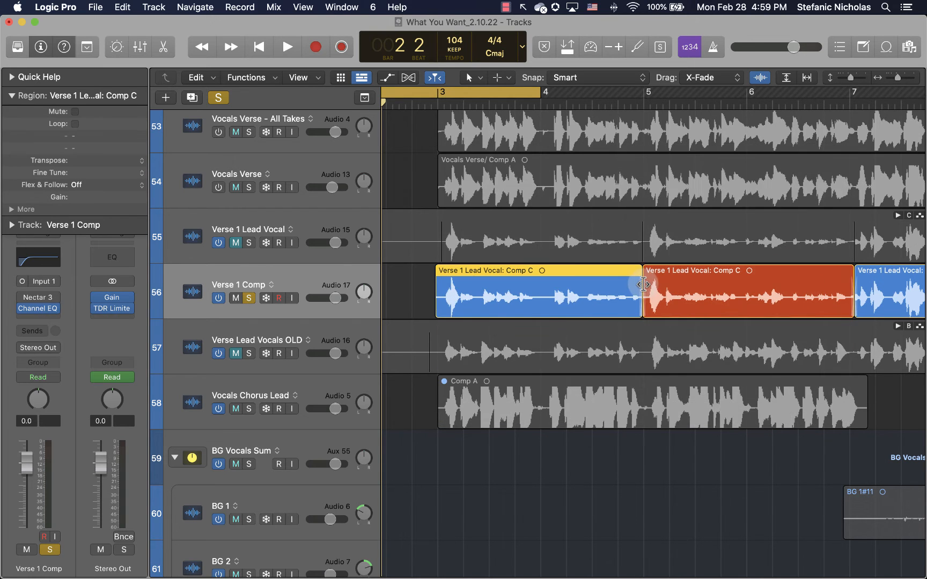
pyautogui.hscroll(-5, 616, 292)
# - Add a short fade-in with the Fade Tool at the start of the first Verse 1 Comp region, ending before the first word
pyautogui.click(605, 294)
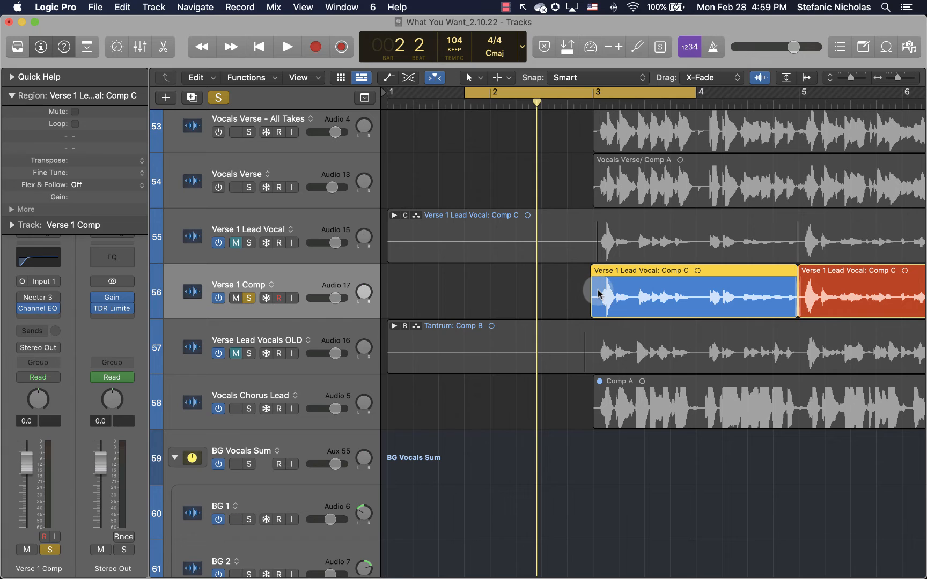
pyautogui.press('t')
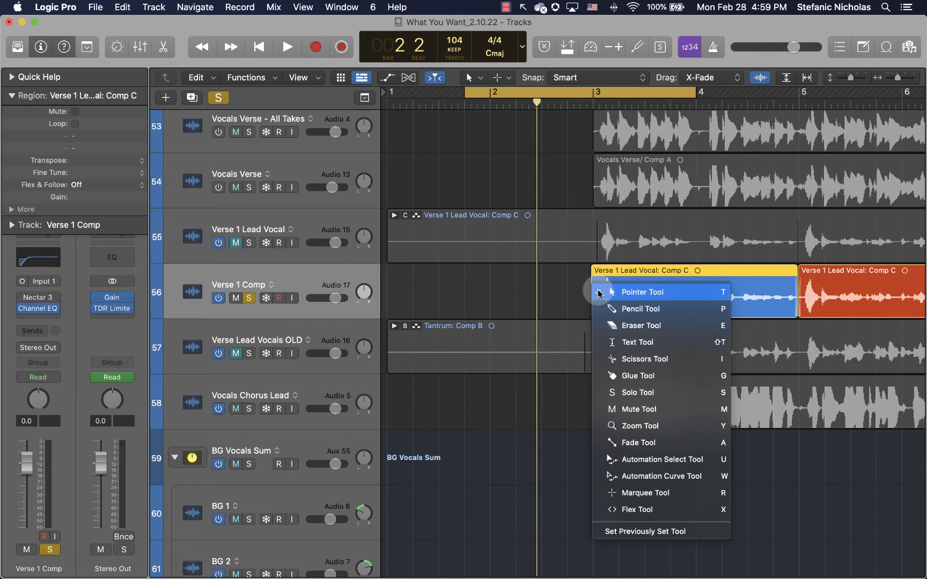
pyautogui.click(682, 445)
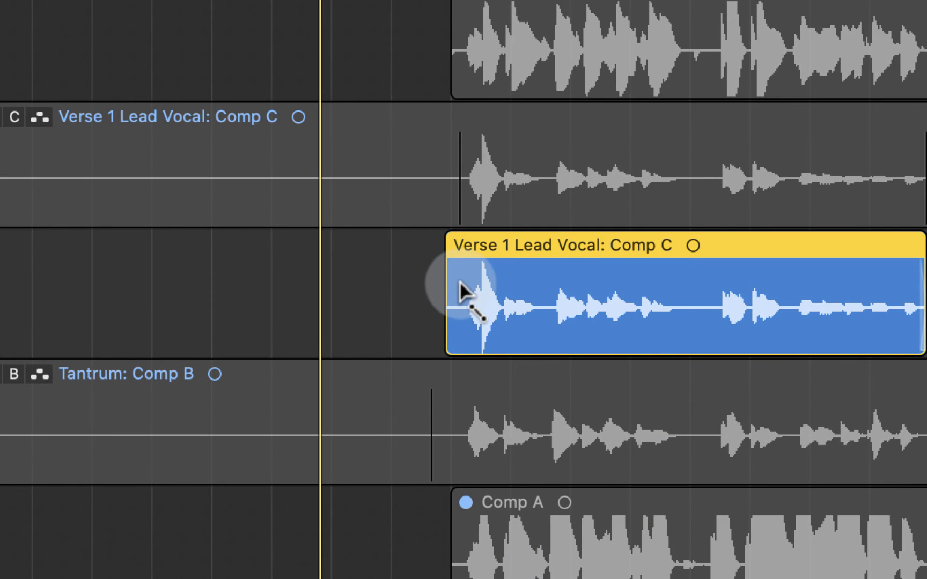
pyautogui.moveTo(459, 280)
pyautogui.mouseDown()
pyautogui.moveTo(424, 283)
pyautogui.moveTo(480, 264)
pyautogui.moveTo(465, 264)
pyautogui.mouseUp()
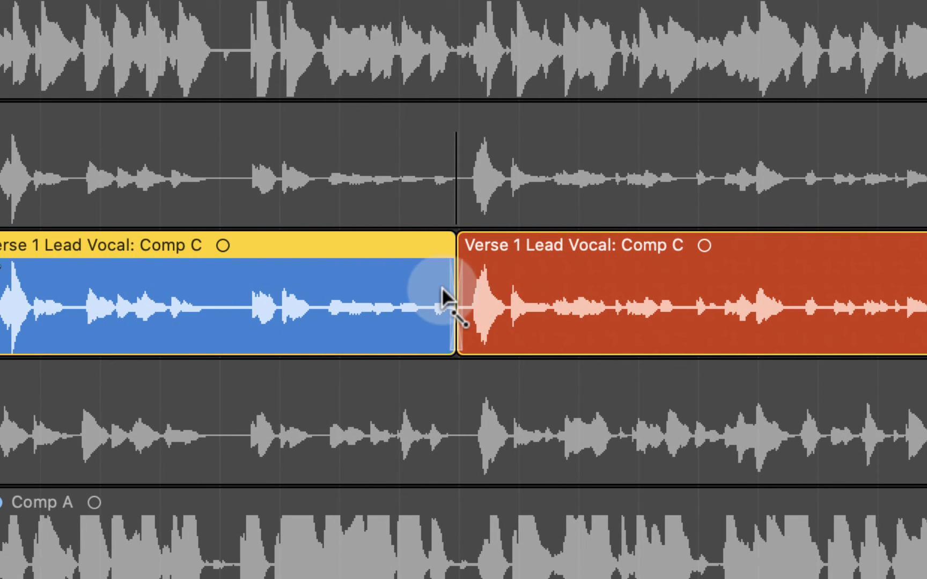
# - Try longer fades on both sides of the boundary between the first two Verse 1 Comp regions, and undo them
pyautogui.moveTo(459, 287); pyautogui.dragTo(519, 288)
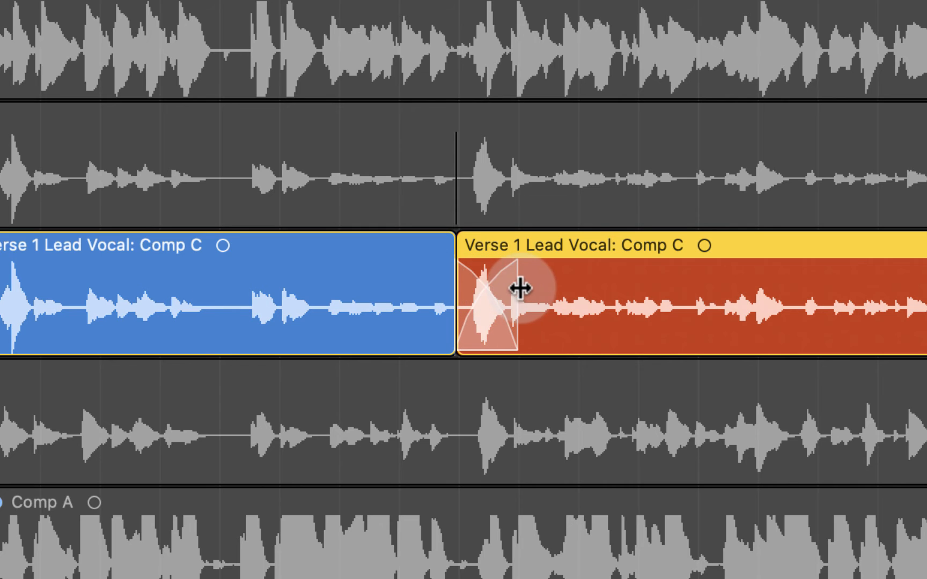
pyautogui.click(452, 299)
pyautogui.moveTo(408, 301)
pyautogui.mouseDown()
pyautogui.moveTo(387, 300)
pyautogui.moveTo(404, 301)
pyautogui.moveTo(396, 301)
pyautogui.mouseUp()
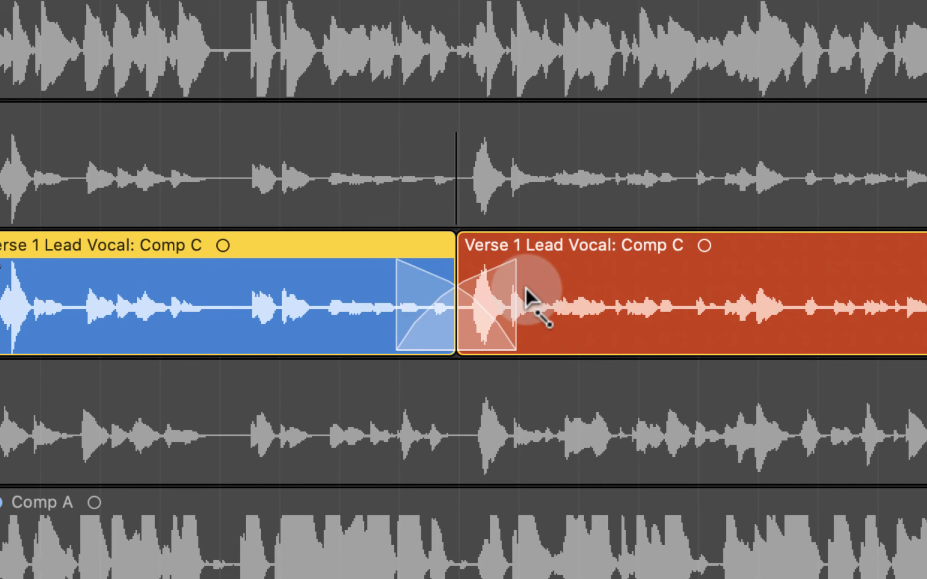
pyautogui.click(528, 290)
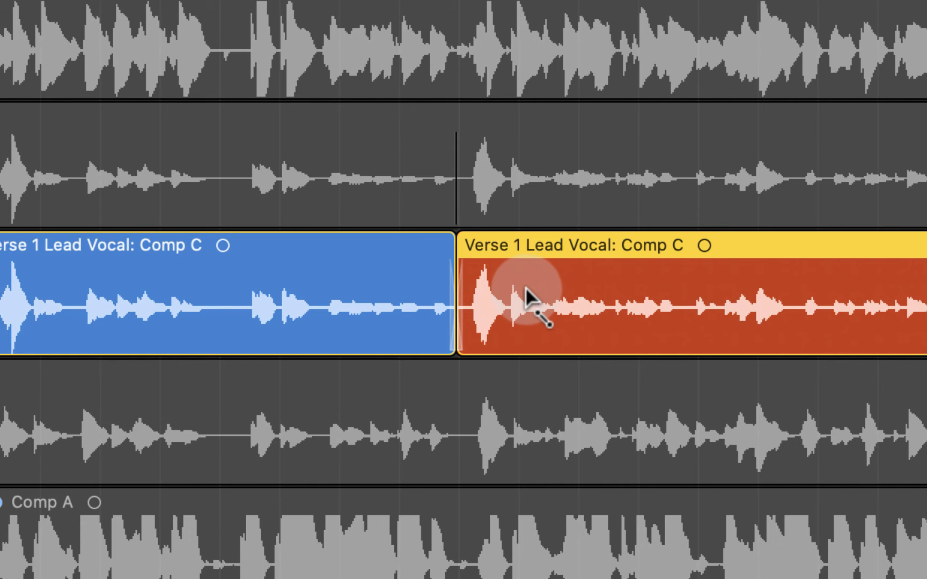
# - Trim the silent end of the last Verse 1 Comp region with the Pointer Tool to just past the vocal's tail
pyautogui.hscroll(20, 535, 286)
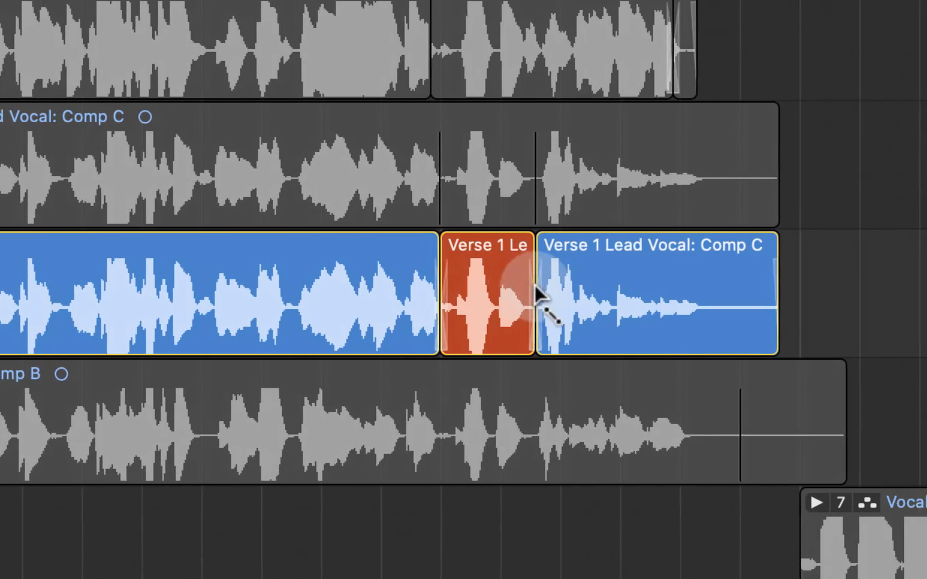
pyautogui.hscroll(5, 534, 283)
pyautogui.press('t')
pyautogui.press('t')
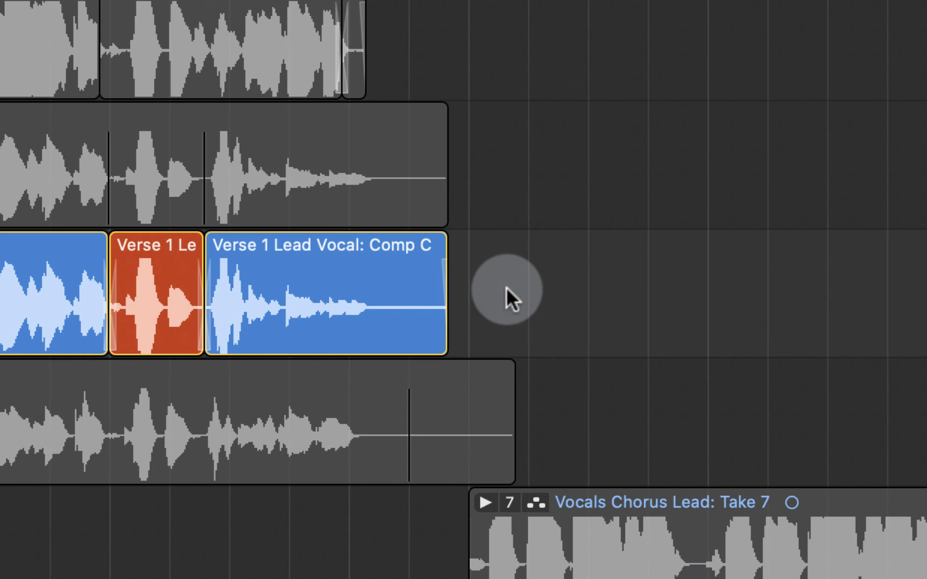
pyautogui.click(427, 298)
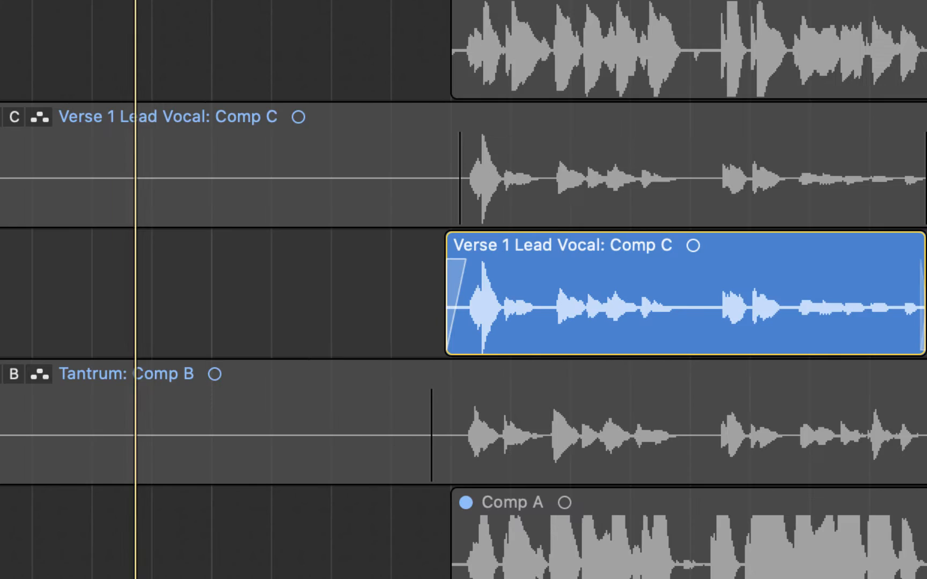
pyautogui.hscroll(20, 392, 2)
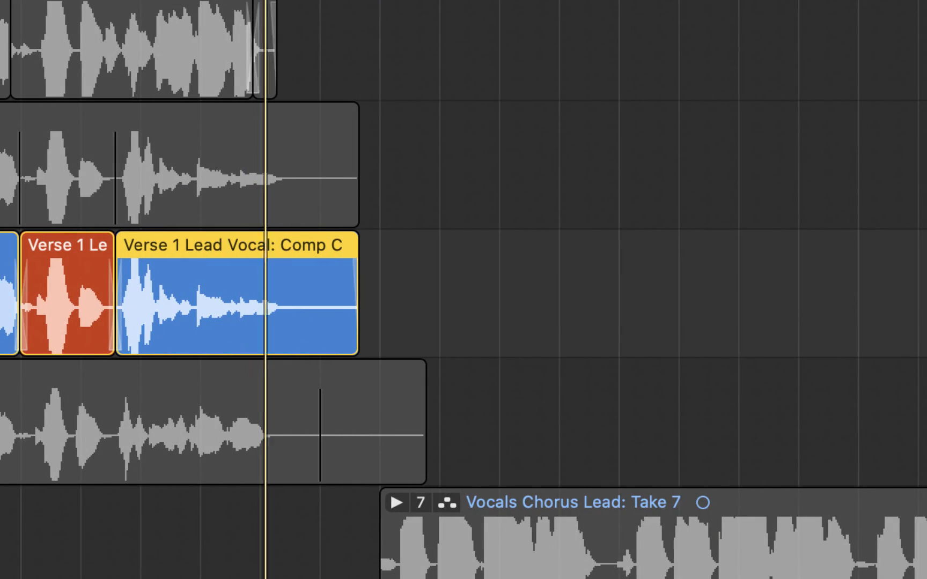
pyautogui.moveTo(350, 336); pyautogui.dragTo(300, 338)
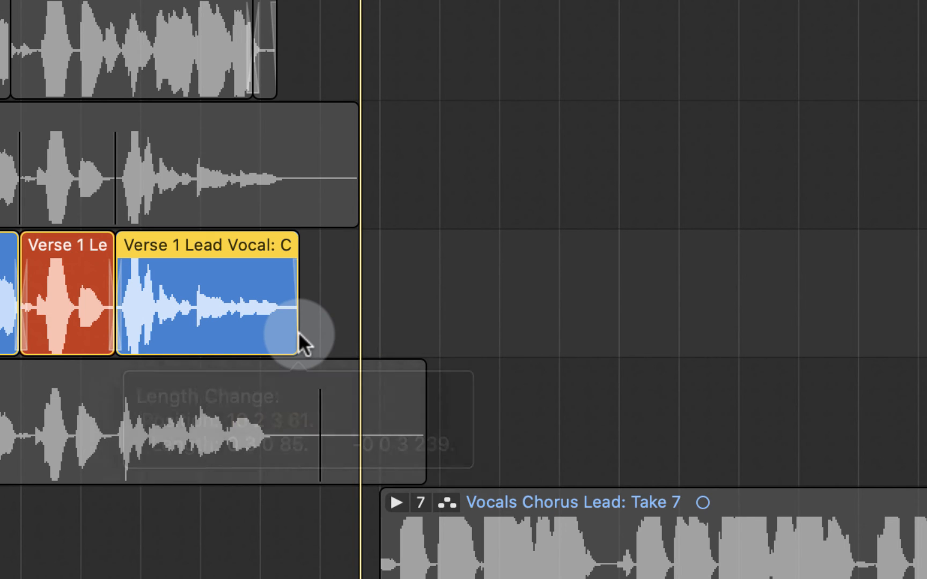
# - Add a fade-out over the silence after the last phrase of the final Verse 1 Comp region and audition the ending
pyautogui.press('super+Right')
pyautogui.press('super+Right')
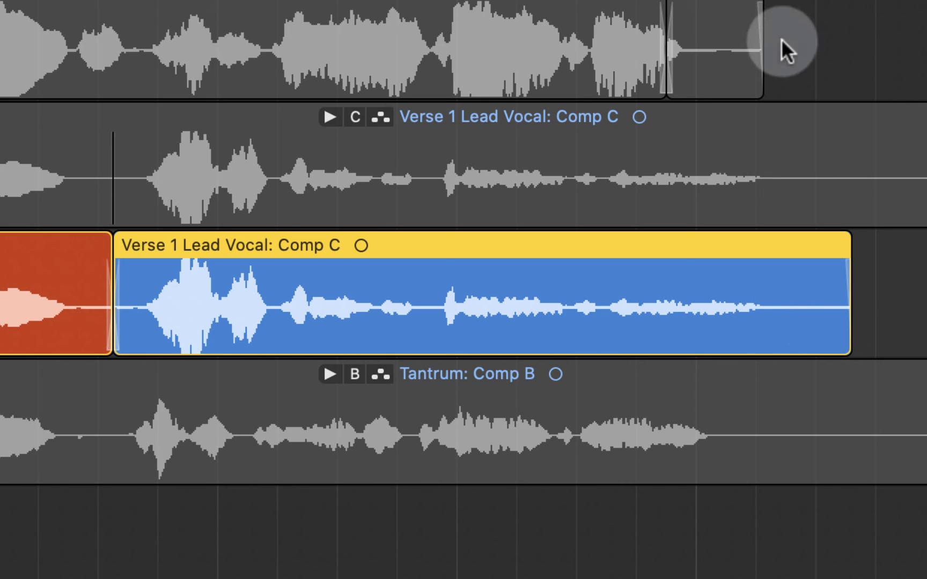
pyautogui.click(577, 1)
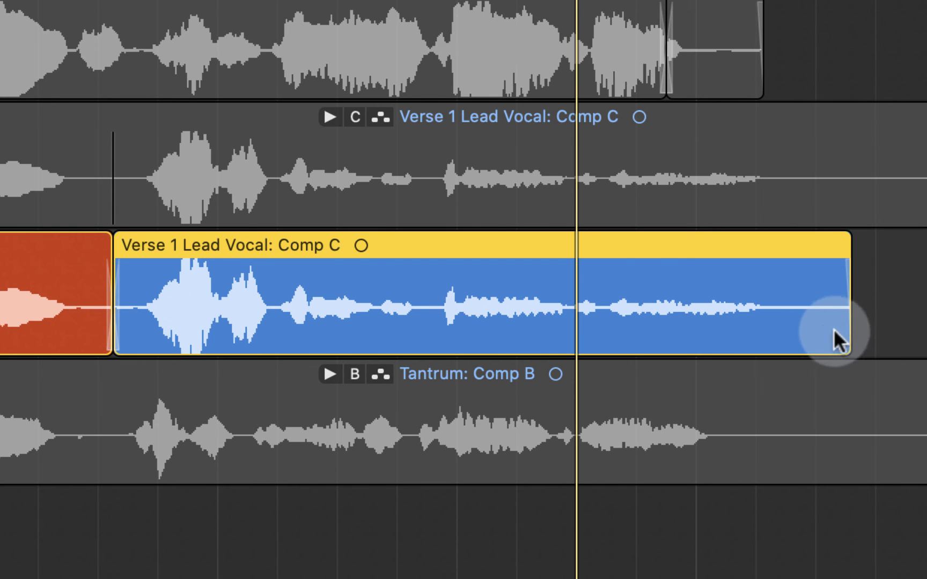
pyautogui.click(537, 2)
pyautogui.press('space')
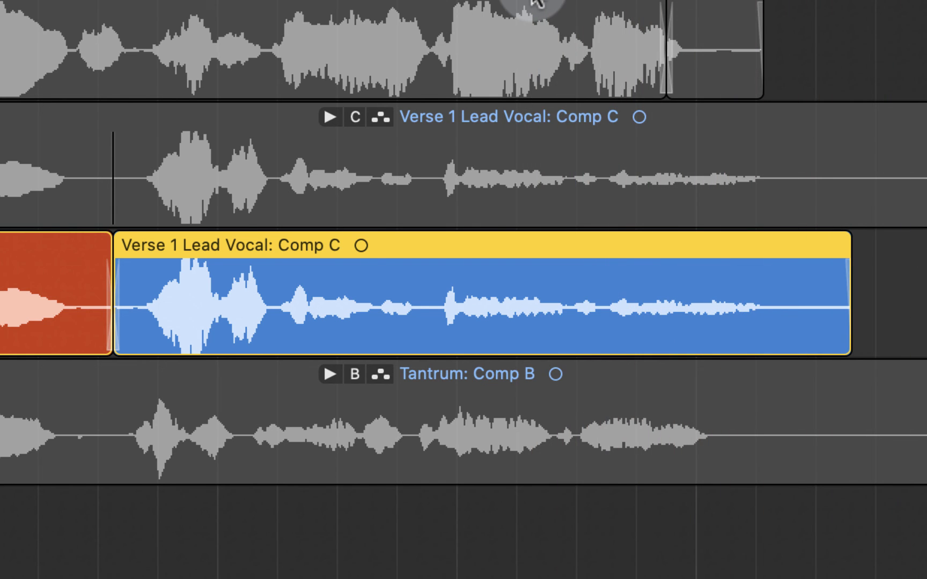
pyautogui.press('t')
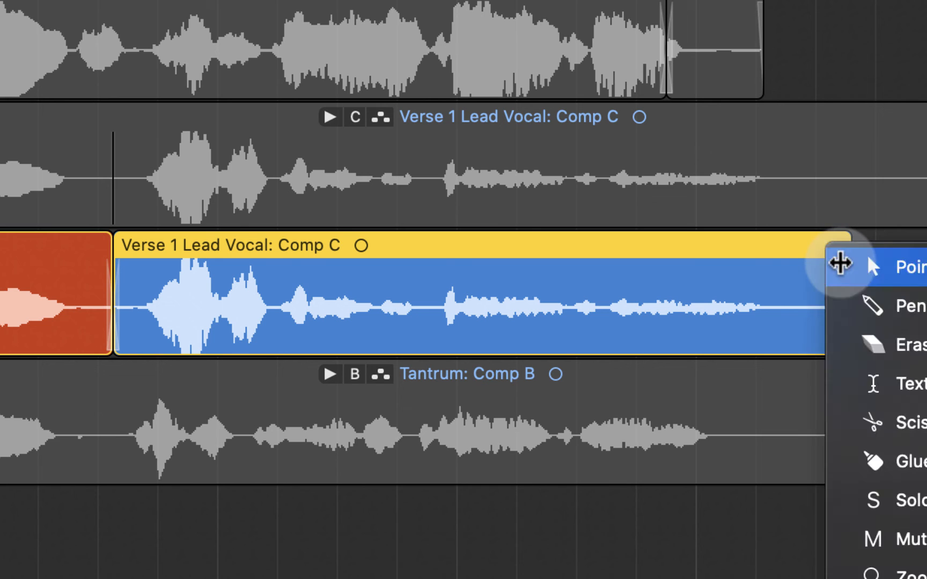
pyautogui.press('a')
pyautogui.moveTo(843, 267); pyautogui.dragTo(766, 277)
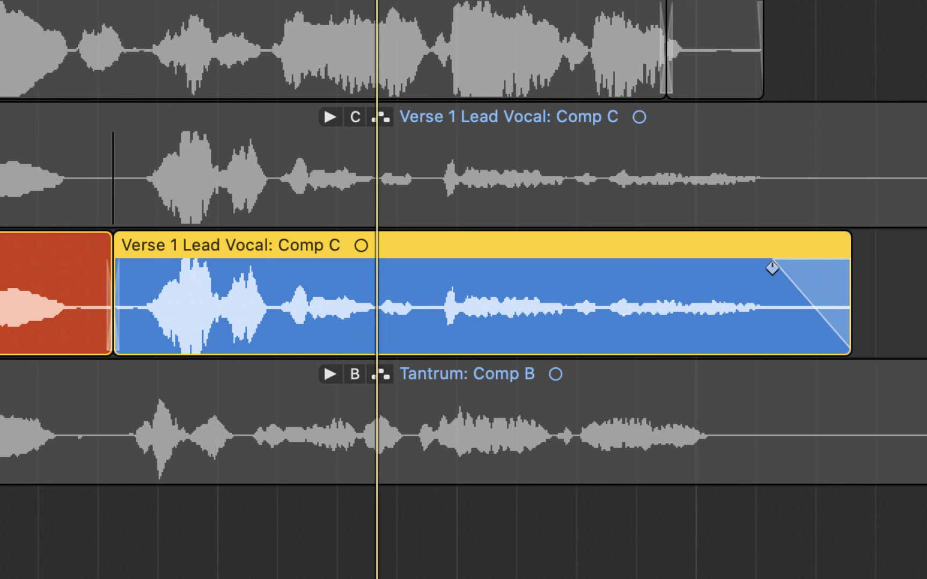
pyautogui.press('space')
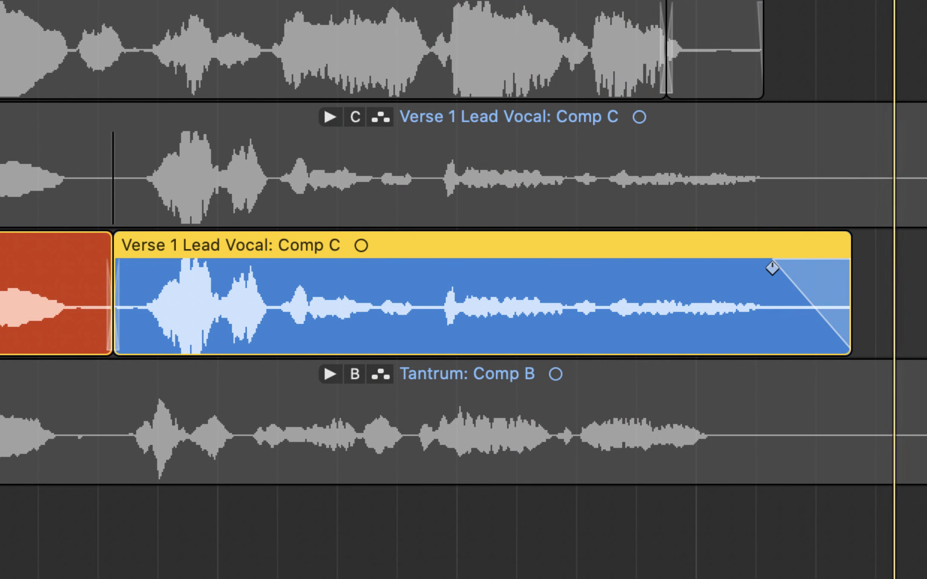
# - Shorten the last region's fade-out and trim the region's end closer to the vocal's tail
pyautogui.moveTo(772, 268); pyautogui.dragTo(825, 266)
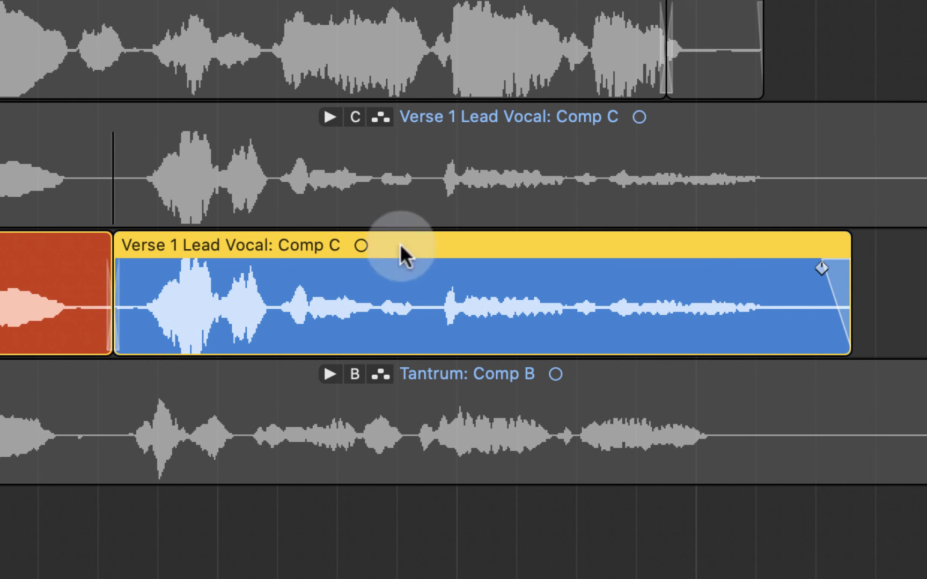
pyautogui.hscroll(-5, 495, 288)
pyautogui.hscroll(5, 496, 288)
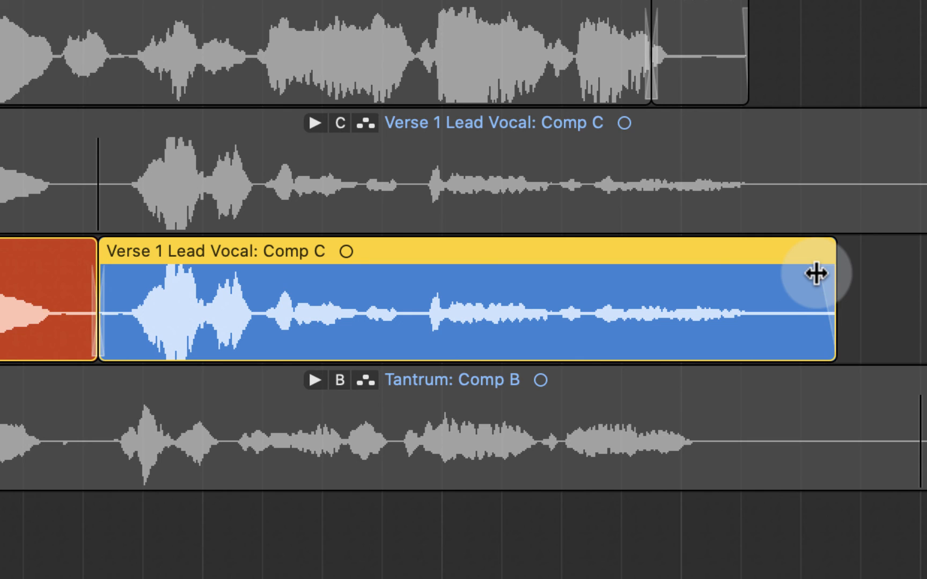
pyautogui.hscroll(-5, 407, 284)
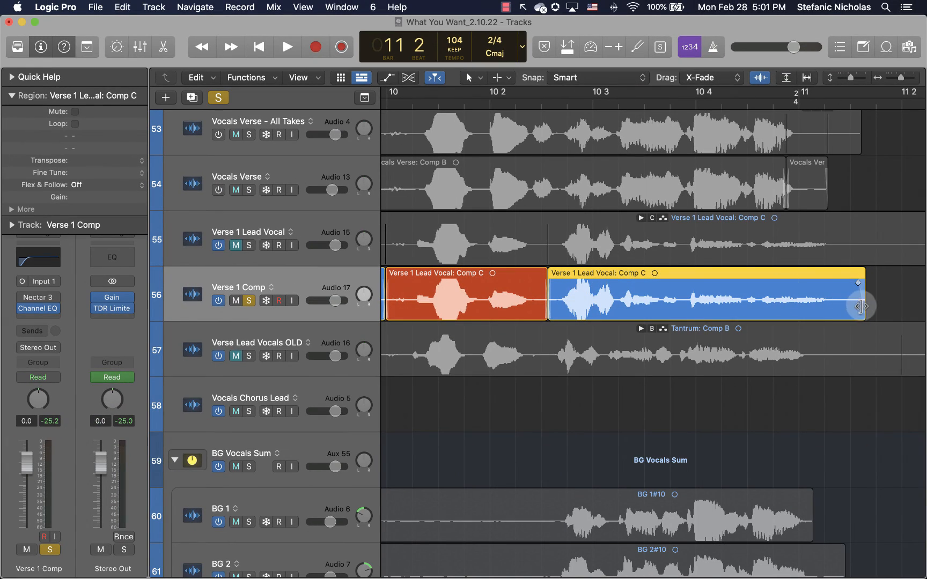
pyautogui.moveTo(859, 307)
pyautogui.mouseDown()
pyautogui.moveTo(906, 310)
pyautogui.moveTo(845, 309)
pyautogui.mouseUp()
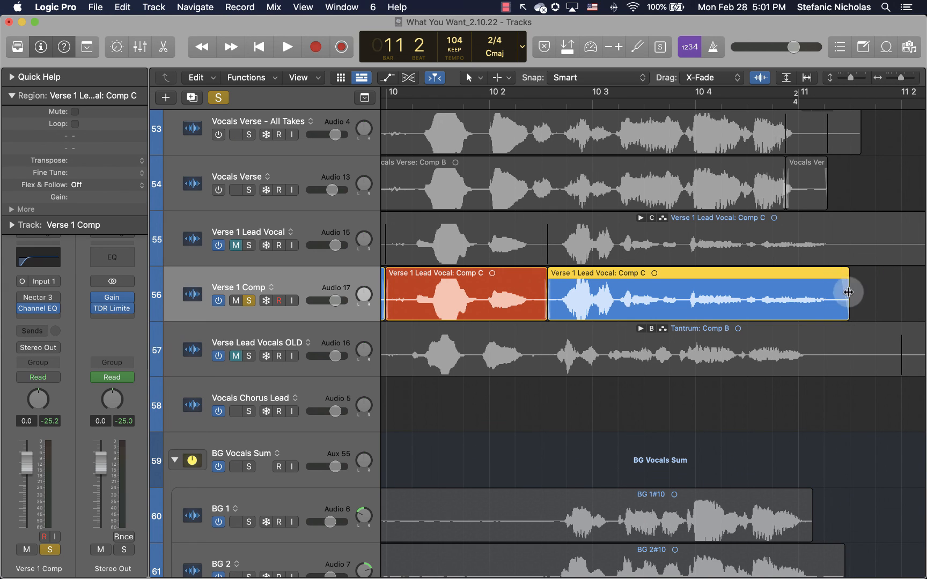